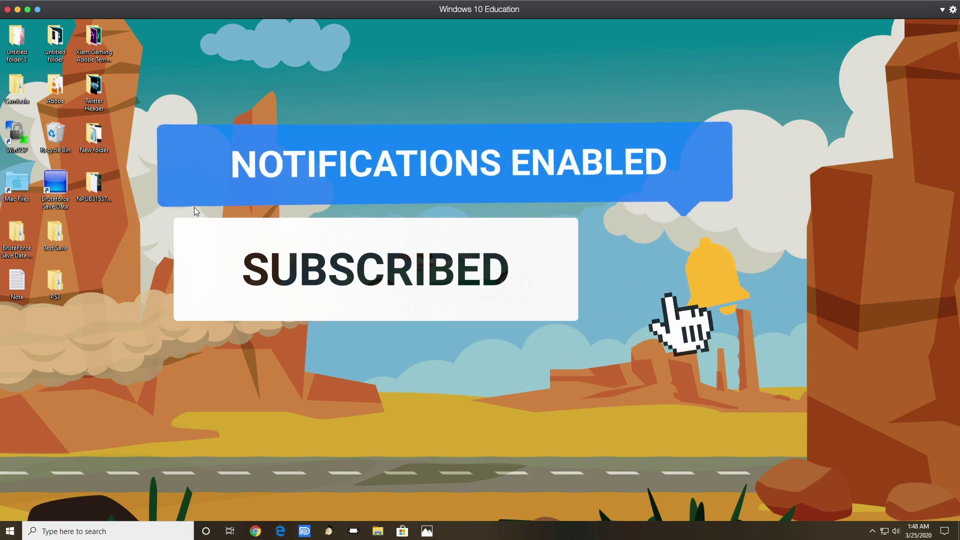
- Launch Bruteforce Save Data from the desktop and dismiss the cheats repository update window
right_click(56, 179)
left_click(70, 206)
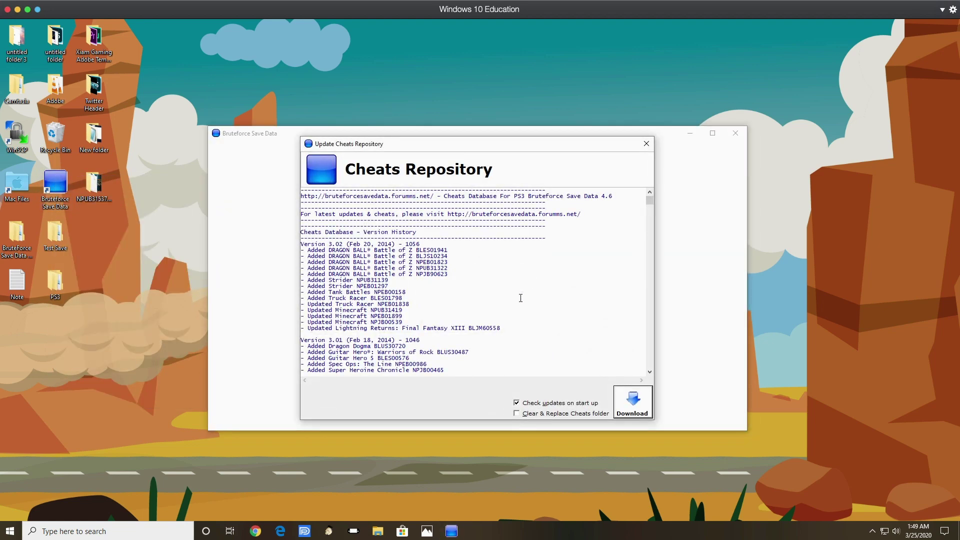
left_click(646, 145)
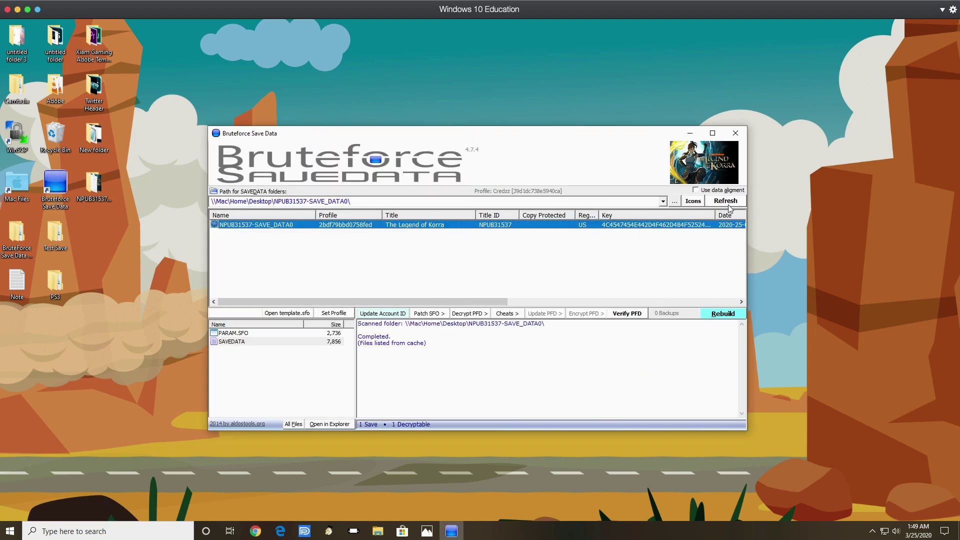
- Set the save data path to the desktop folder NPUB31537-SAVE_DATA0 and refresh the save list
left_click(674, 202)
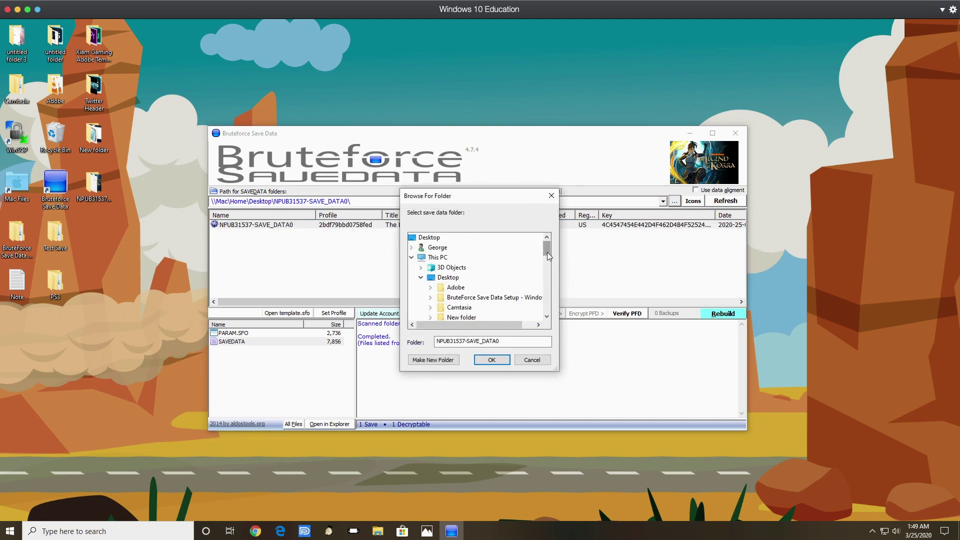
left_click_drag(547, 253, 547, 260)
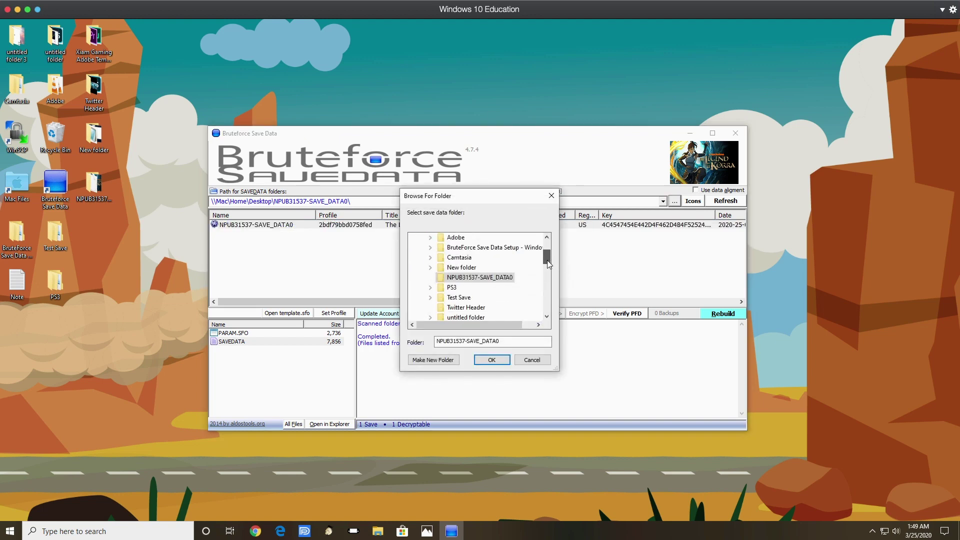
left_click(492, 360)
left_click(726, 201)
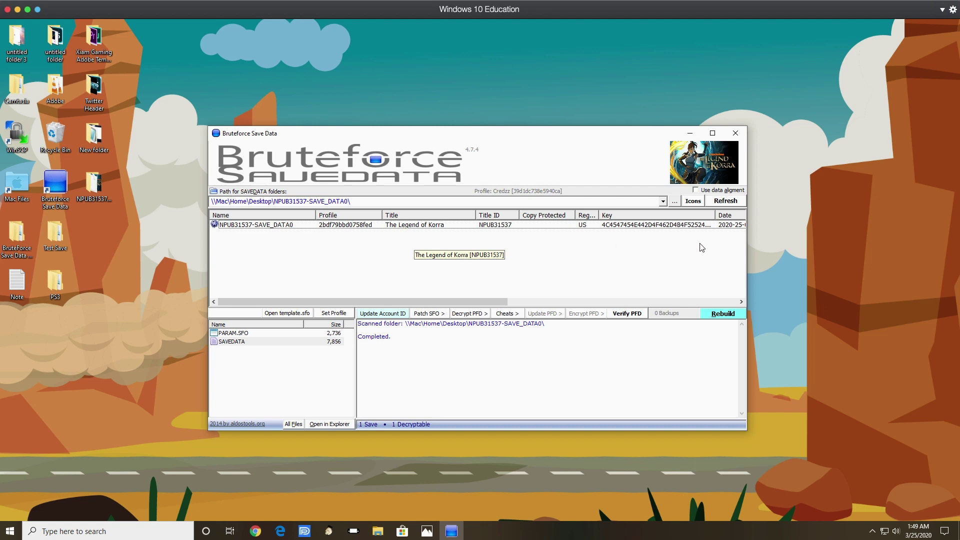
left_click(674, 202)
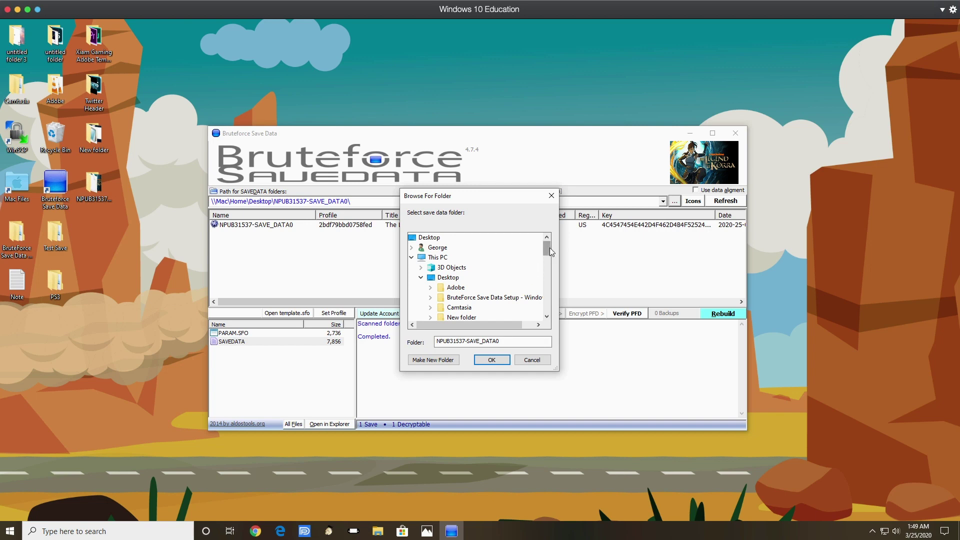
left_click_drag(550, 248, 550, 256)
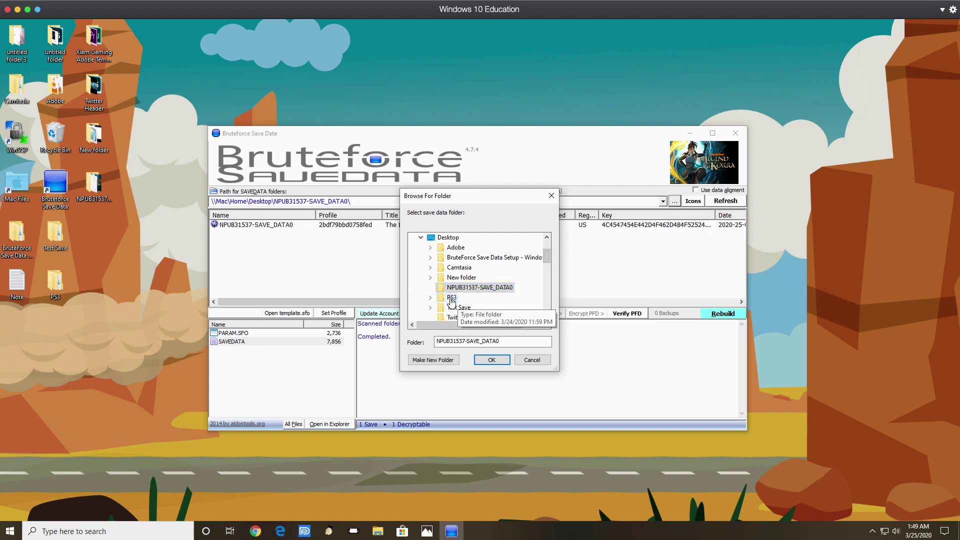
left_click(551, 195)
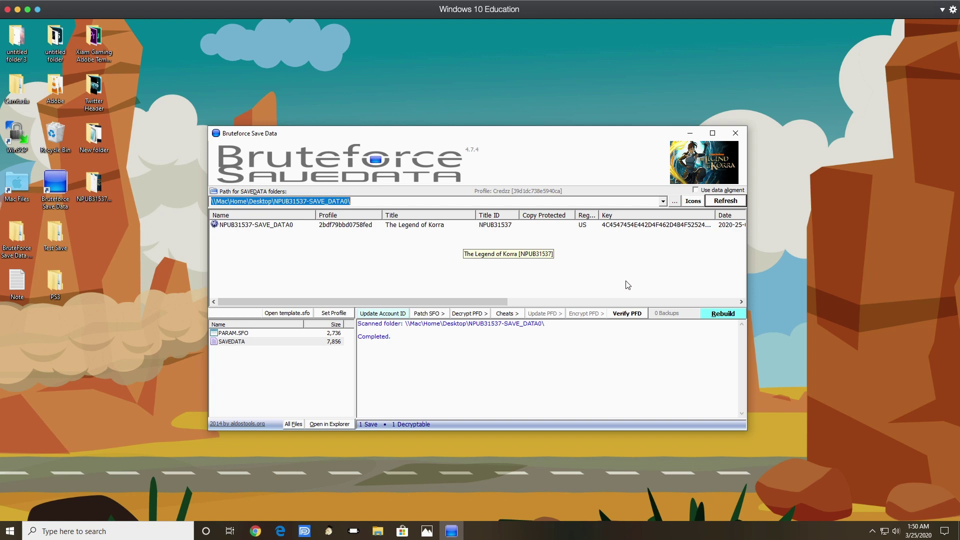
- Open the SD 64 (F:) drive in File Explorer and try to copy the desktop folder NPUB31537-SAVE_DATA0 to its root
left_click(690, 133)
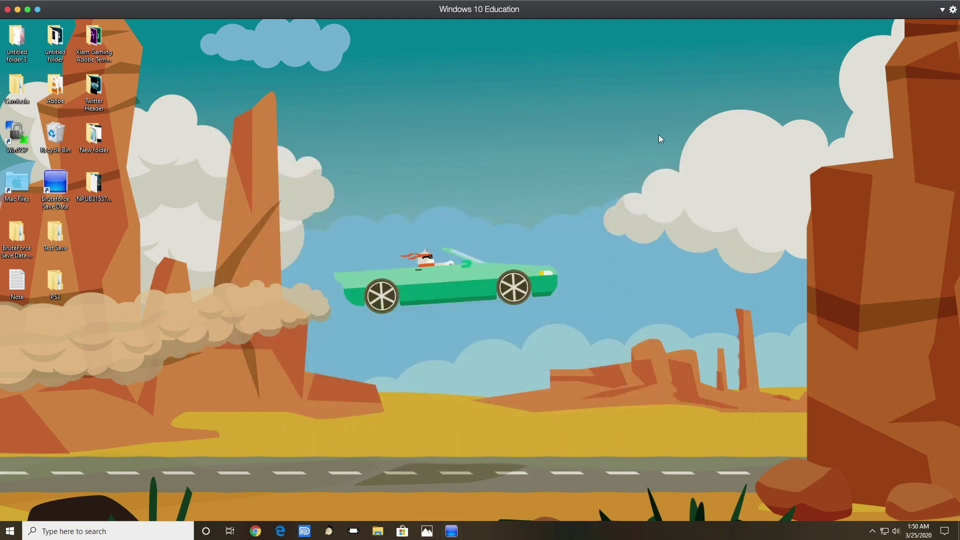
left_click(378, 531)
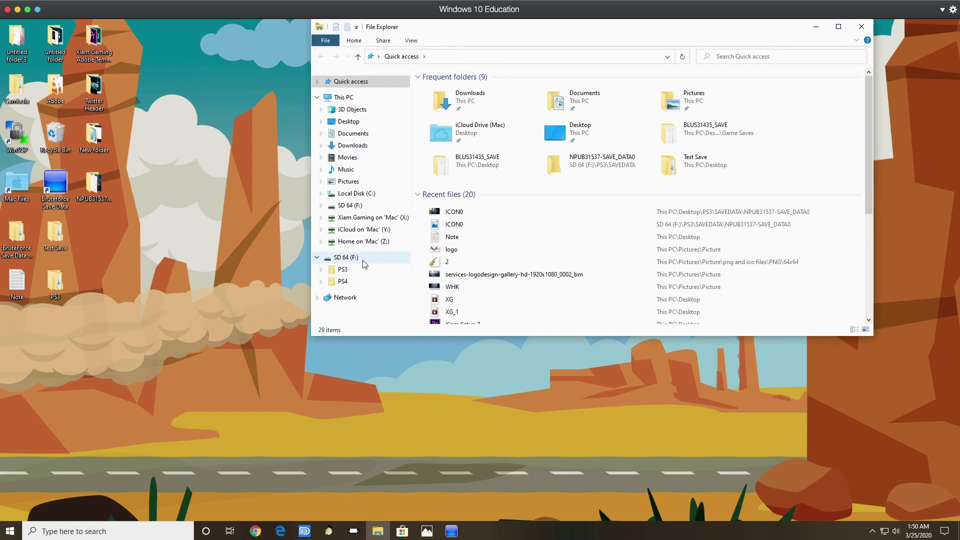
left_click(350, 258)
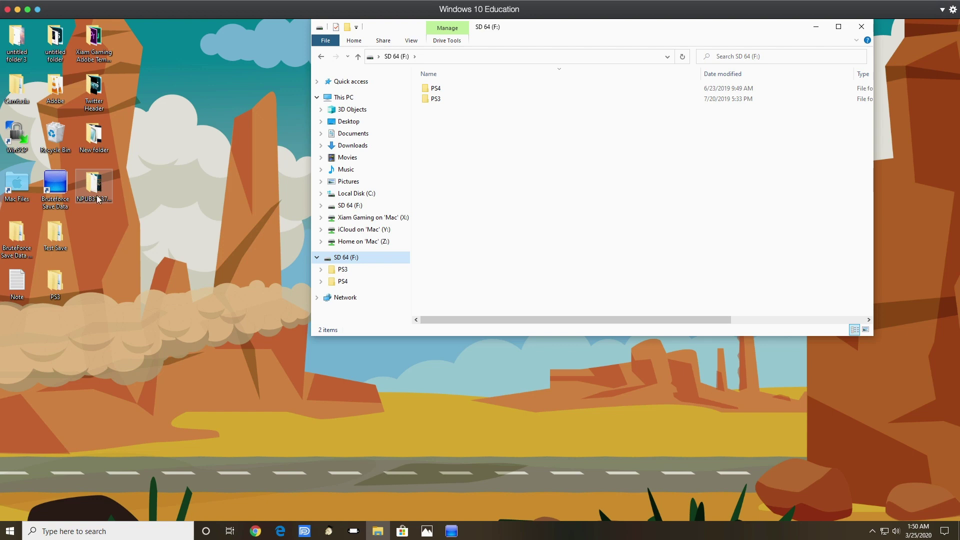
left_click_drag(97, 195, 565, 223)
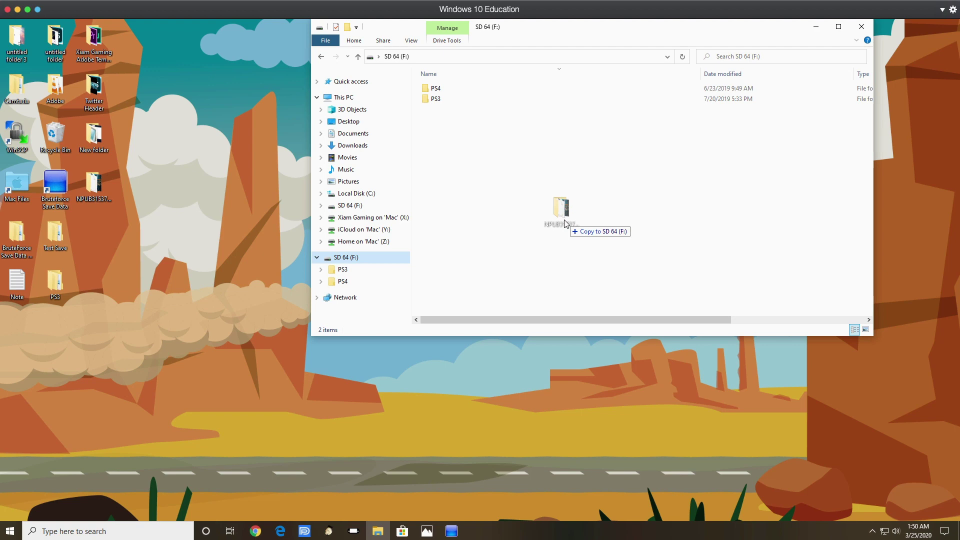
left_click_drag(565, 223, 92, 196)
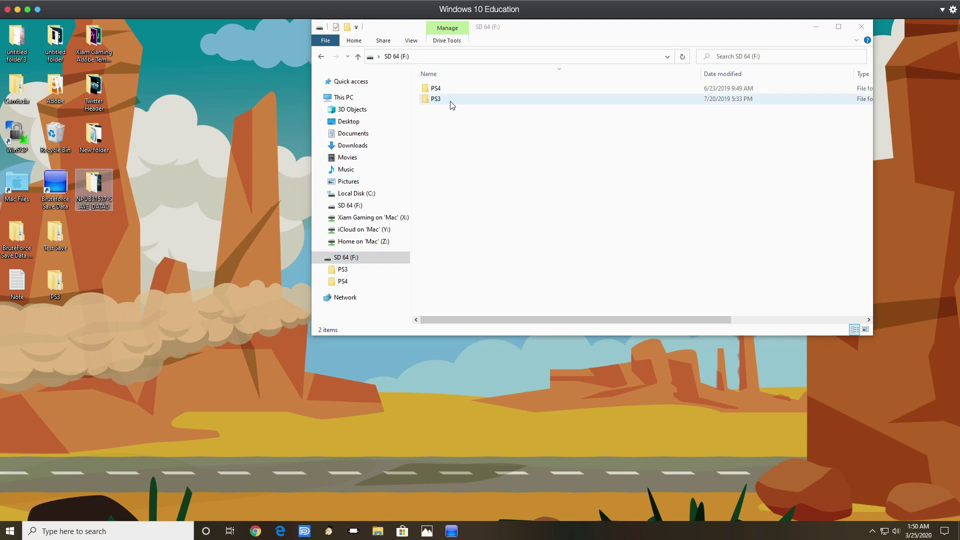
- Open the SAVEDATA folder inside PS3 on the drive and try to copy the NPUB31537-SAVE_DATA0 folder from the desktop
double_click(435, 100)
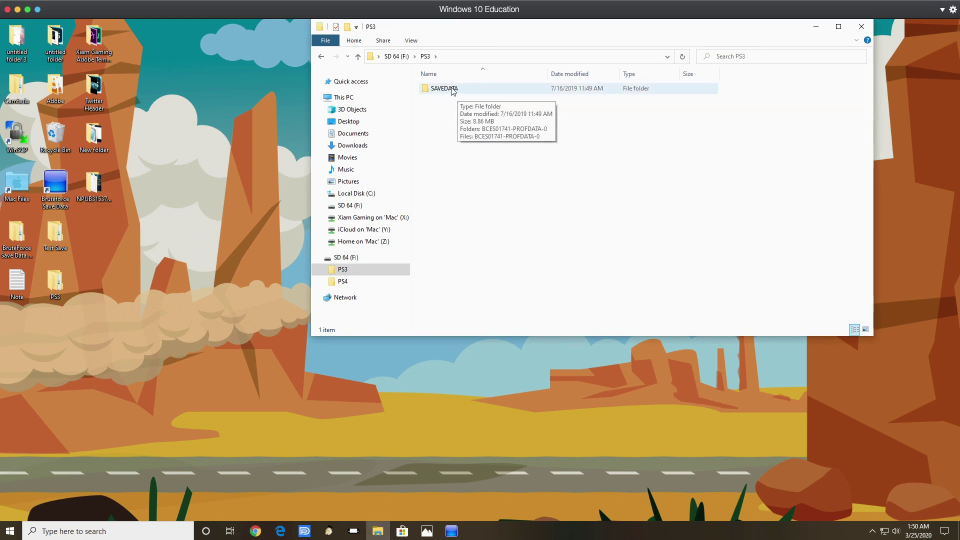
double_click(452, 90)
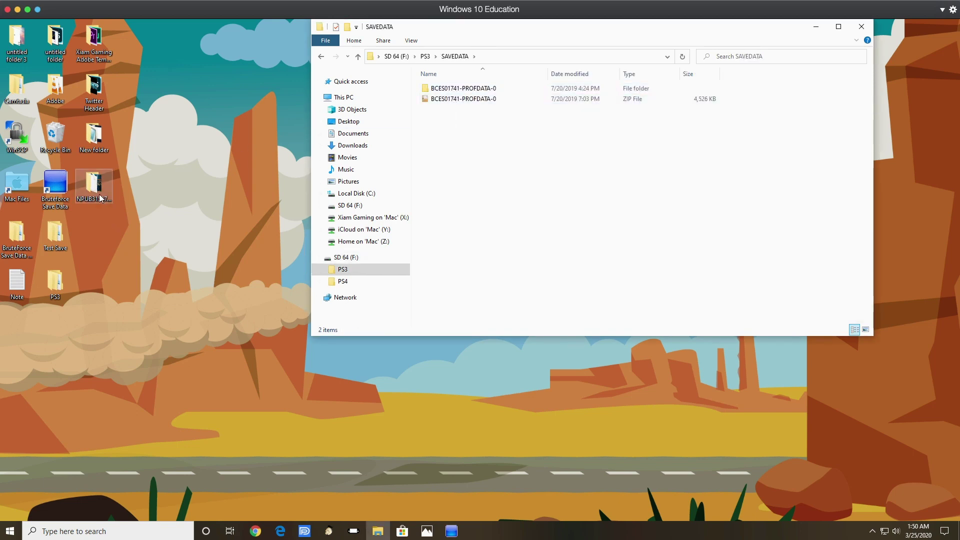
mouse_move(99, 194)
left_mouse_down()
mouse_move(568, 203)
mouse_move(280, 173)
mouse_move(99, 194)
left_mouse_up()
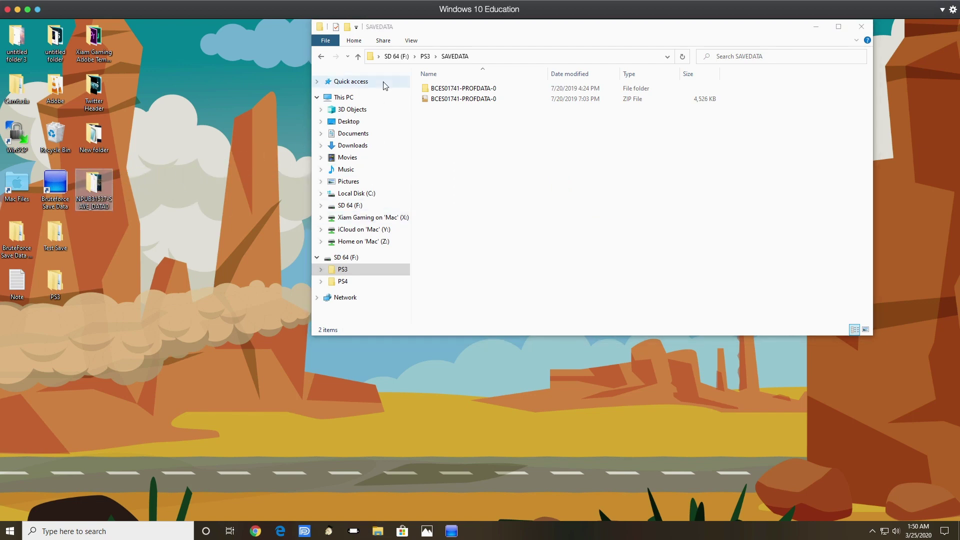
- Review the folder path from the SD 64 (F:) root through PS3 to SAVEDATA, and close File Explorer
left_click(322, 57)
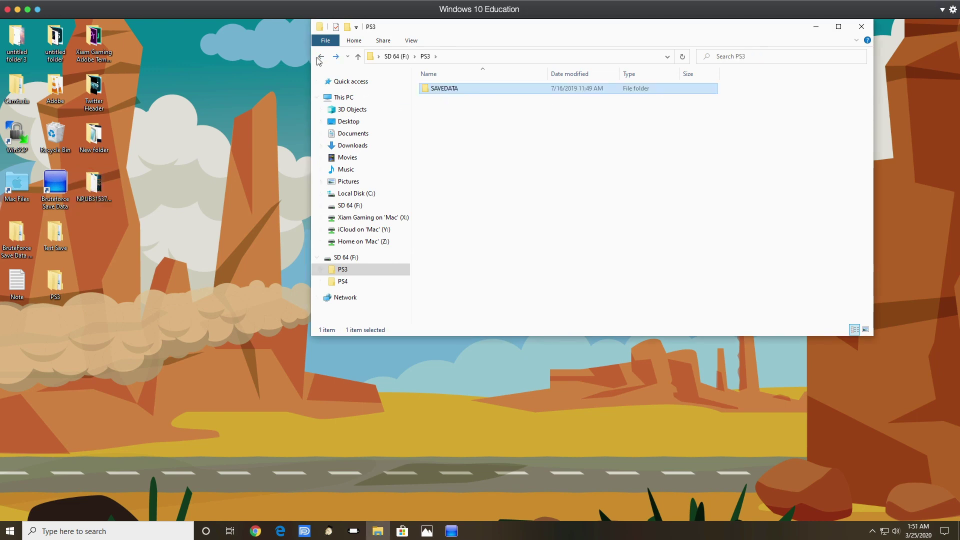
left_click(322, 57)
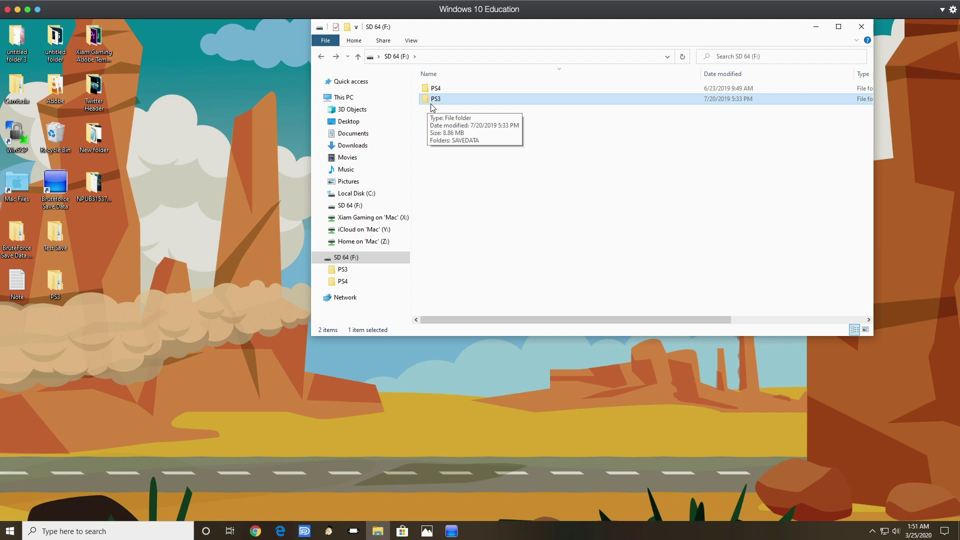
double_click(439, 103)
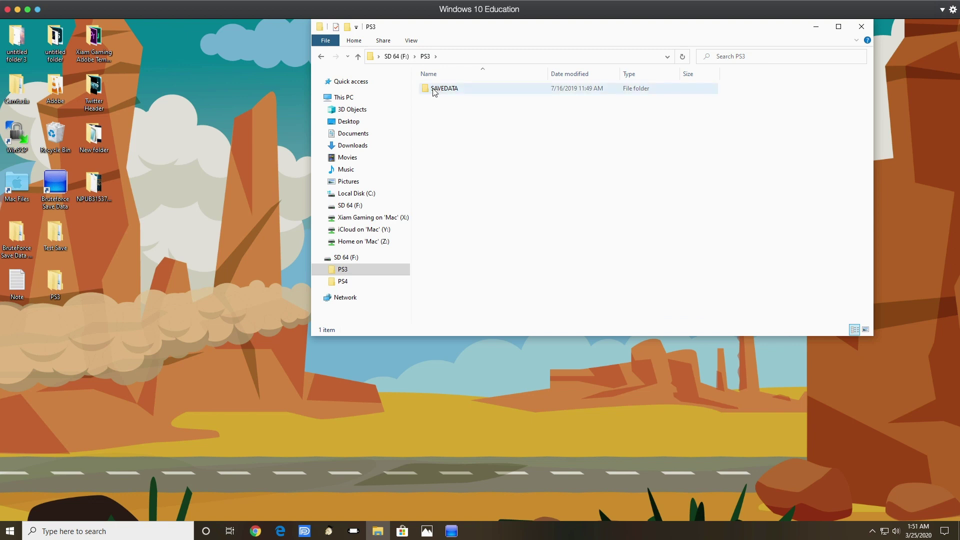
left_click(464, 93)
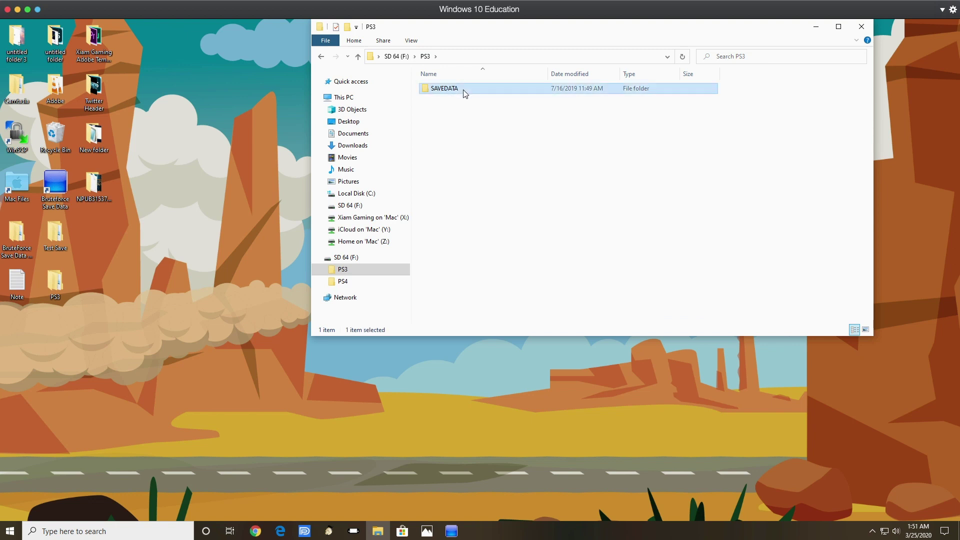
double_click(463, 90)
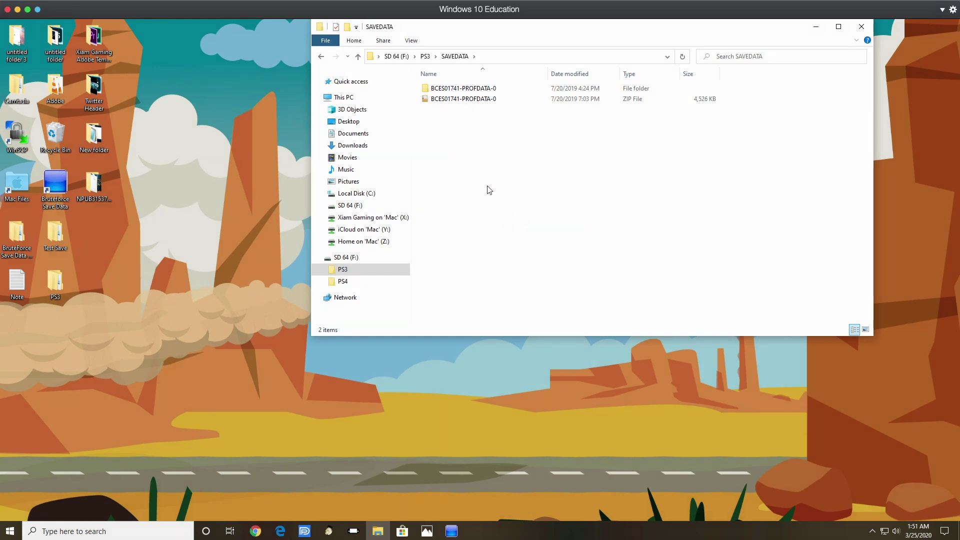
left_click(868, 31)
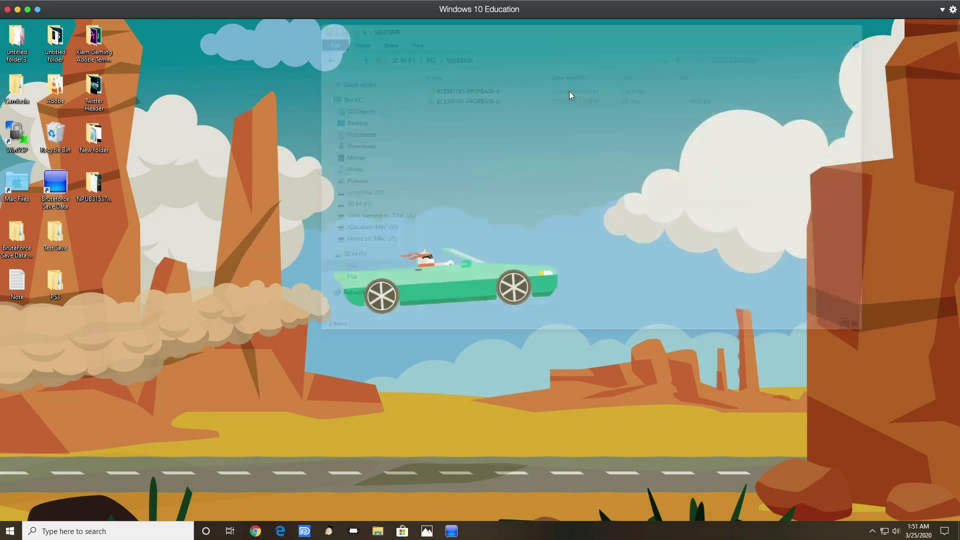
- In Bruteforce Save Data, run a full rebuild of the Legend of Korra save, updating its PARAM.SFO with the configured profile
left_click(451, 532)
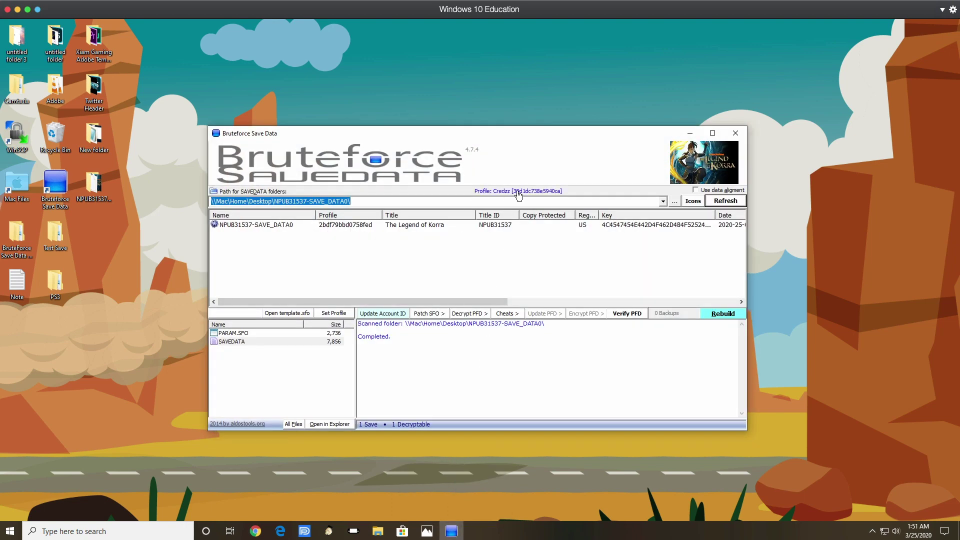
left_click(338, 226)
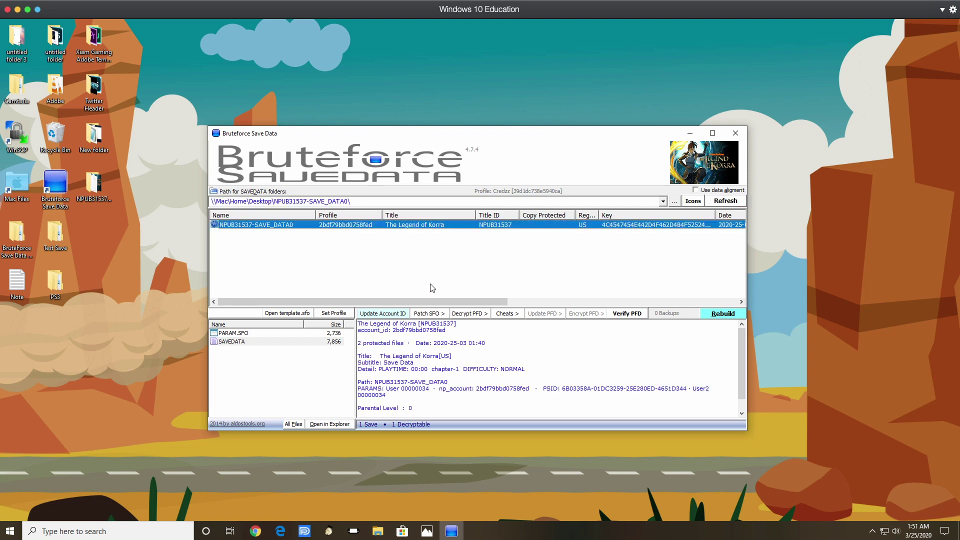
left_click(722, 315)
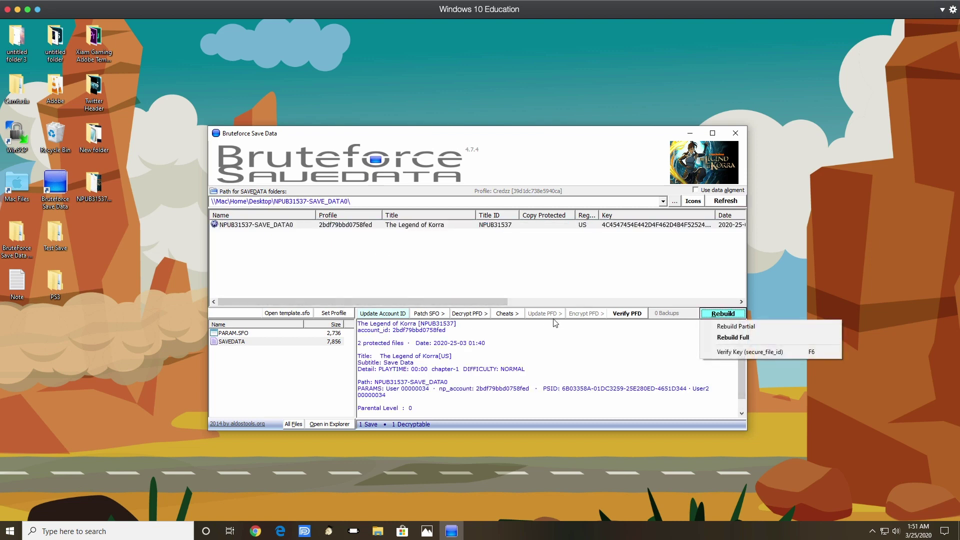
left_click(730, 337)
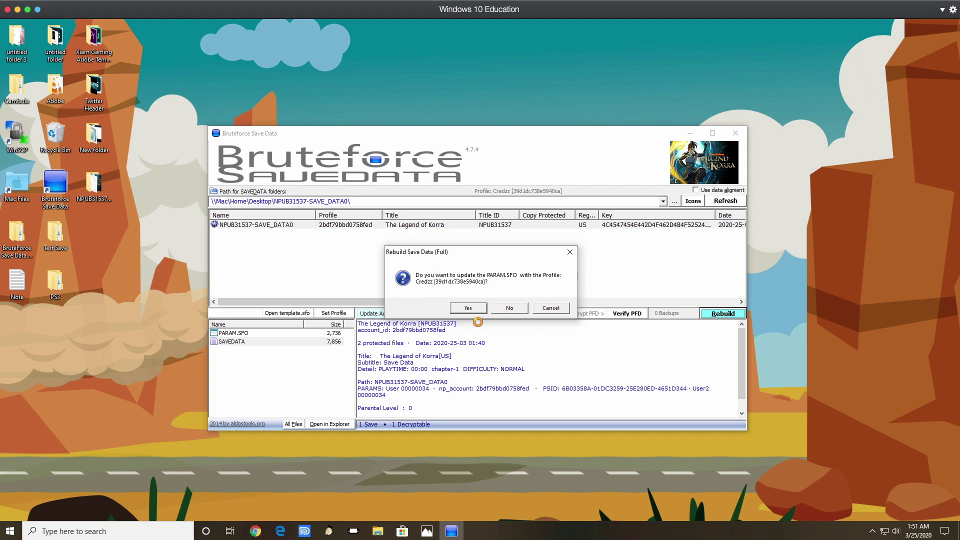
left_click(473, 308)
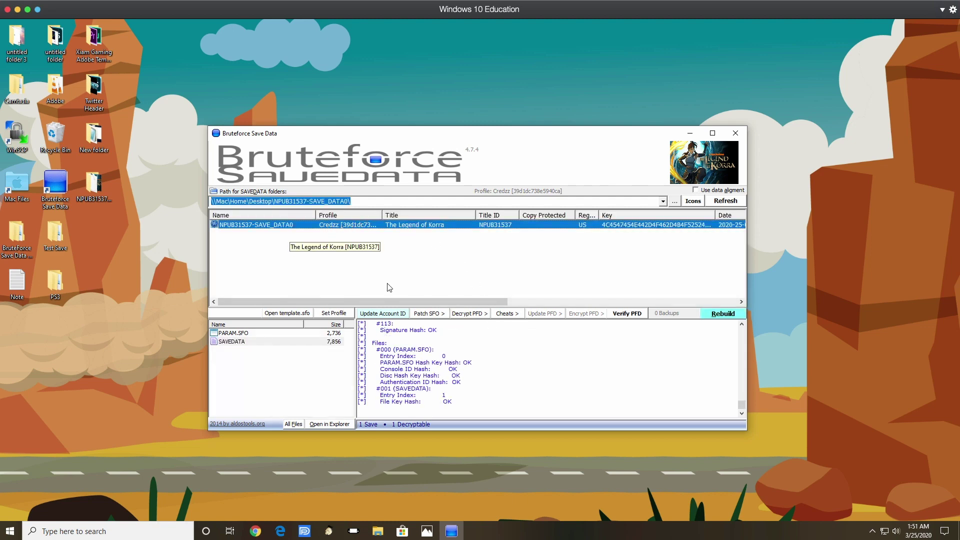
- Check which profile is set for the save and verify its PFD
left_click(334, 313)
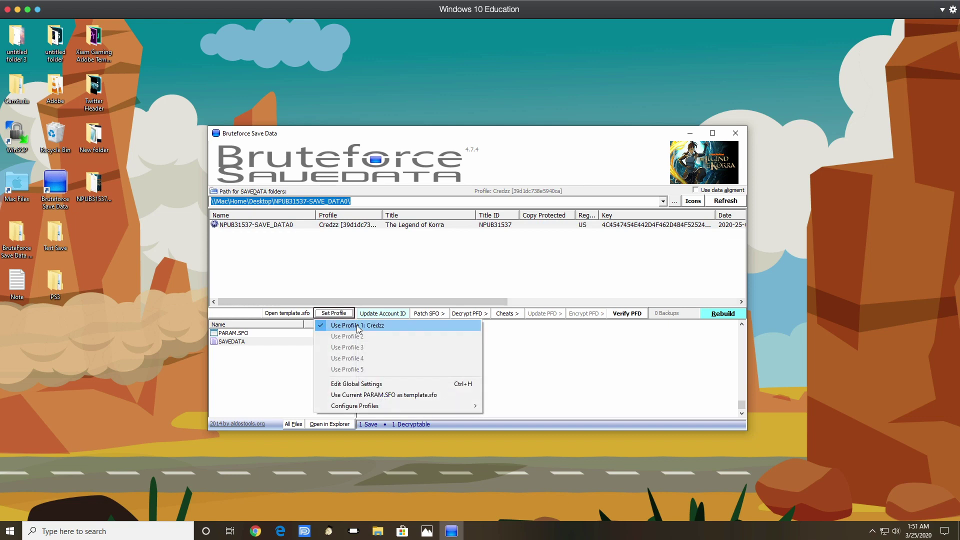
left_click(483, 265)
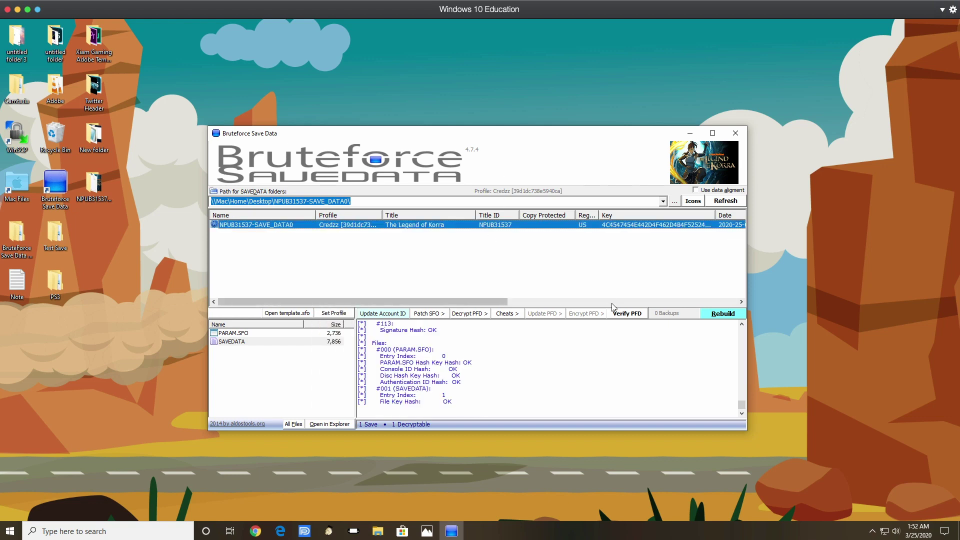
left_click(625, 314)
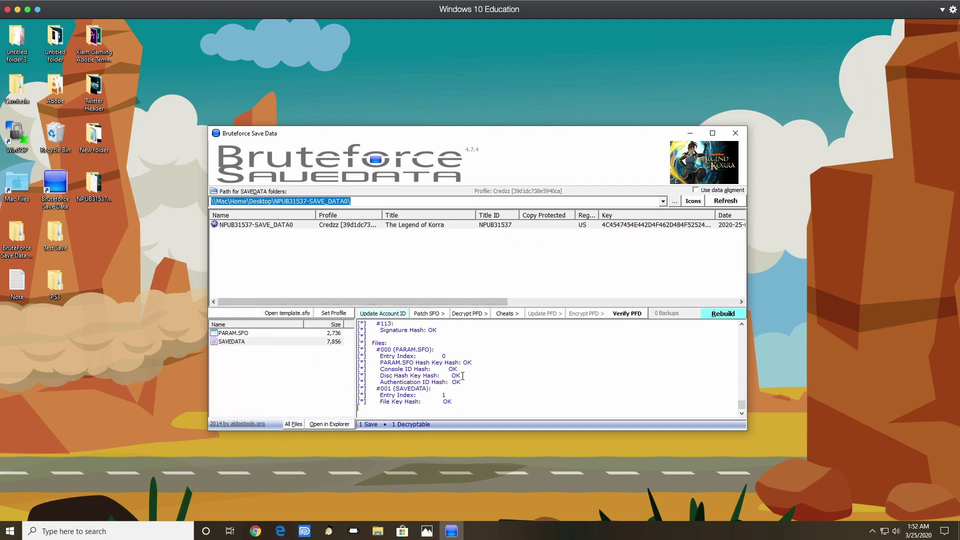
- Decrypt the SAVEDATA file of The Legend of Korra save and confirm the decryption
left_click(415, 226)
left_click(468, 314)
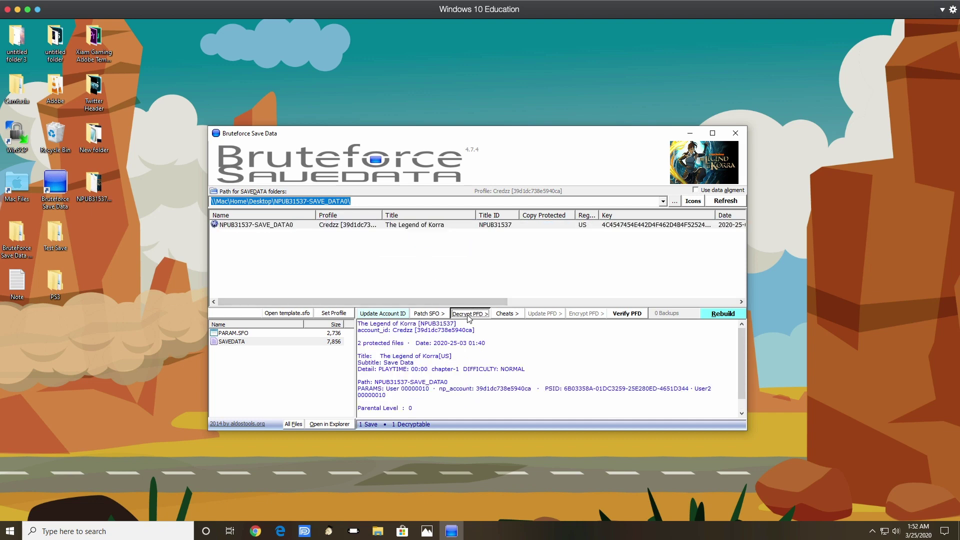
left_click(480, 332)
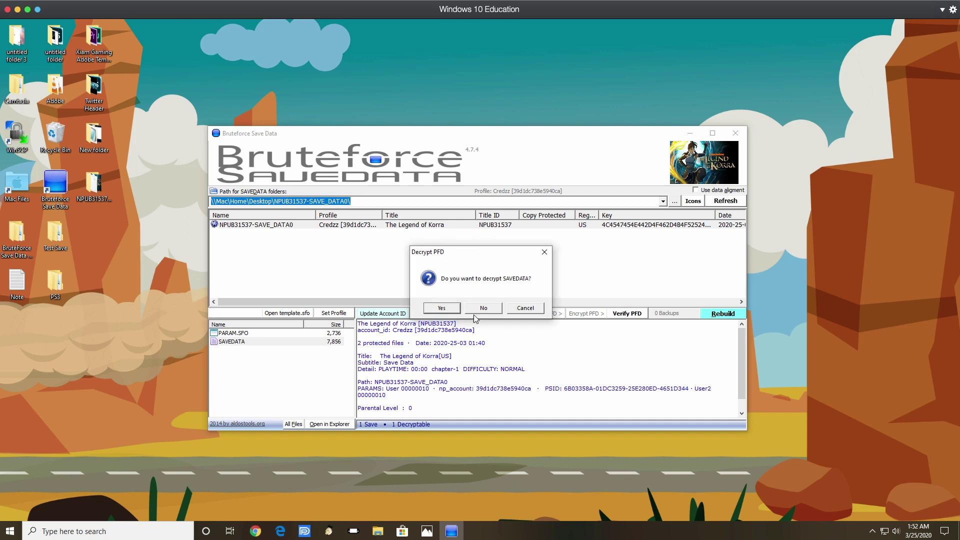
left_click(448, 308)
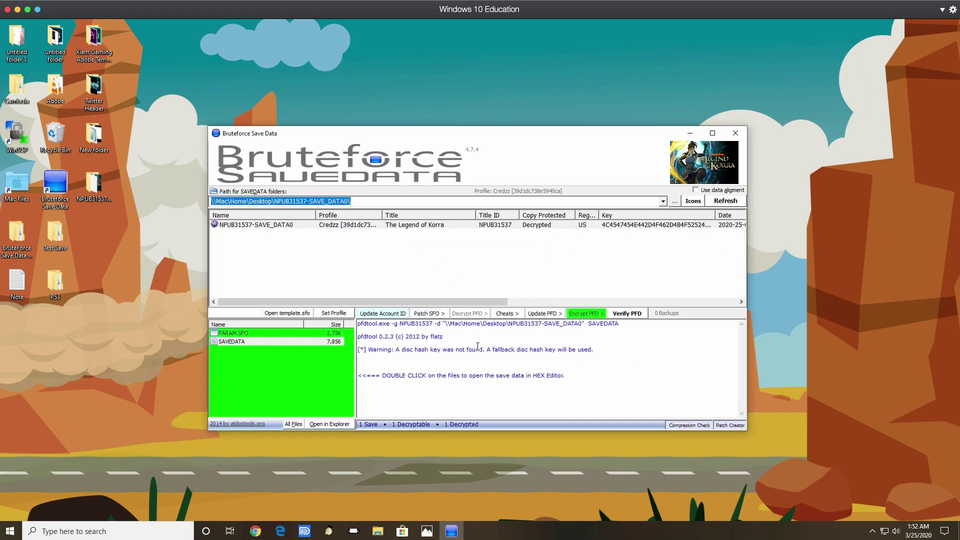
- Apply the Max Money cheat to The Legend of Korra save
left_click(505, 314)
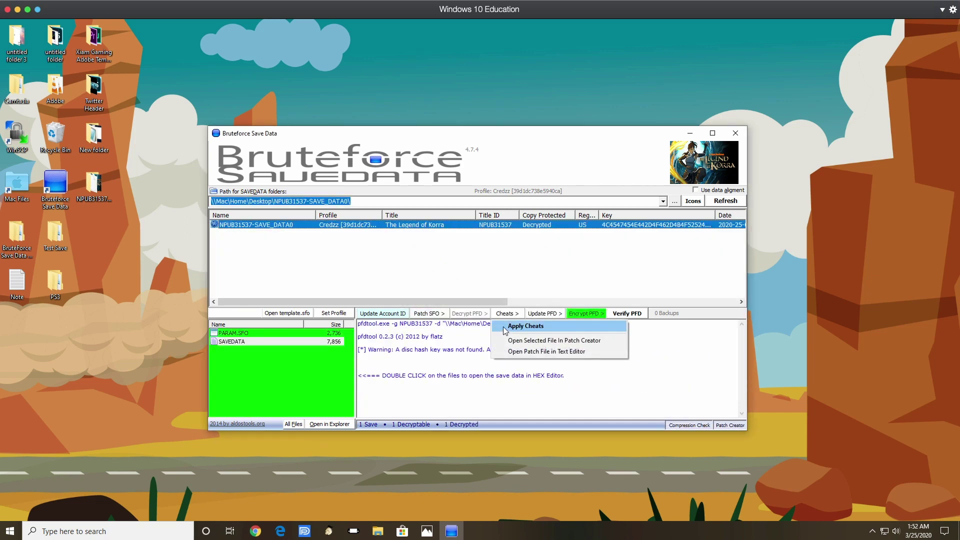
left_click(505, 331)
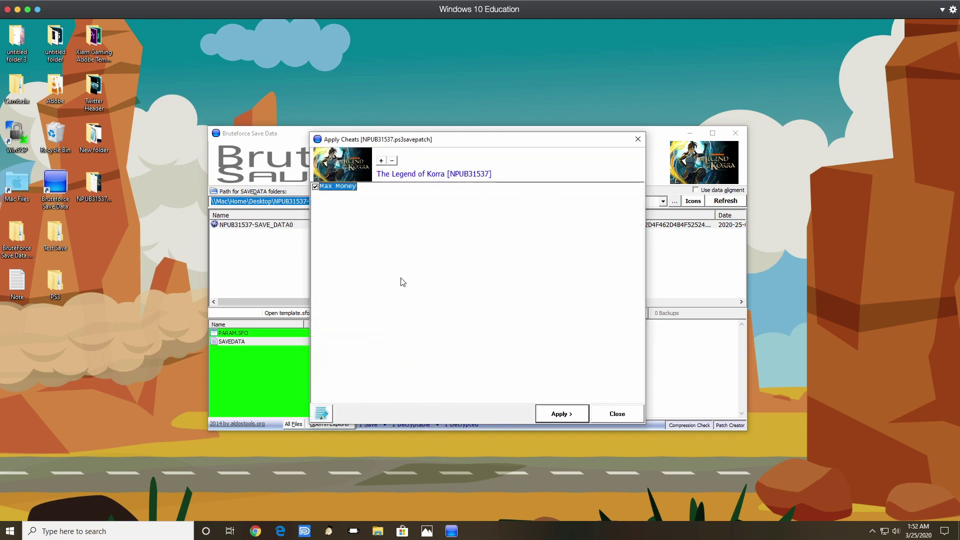
left_click(555, 414)
left_click(504, 308)
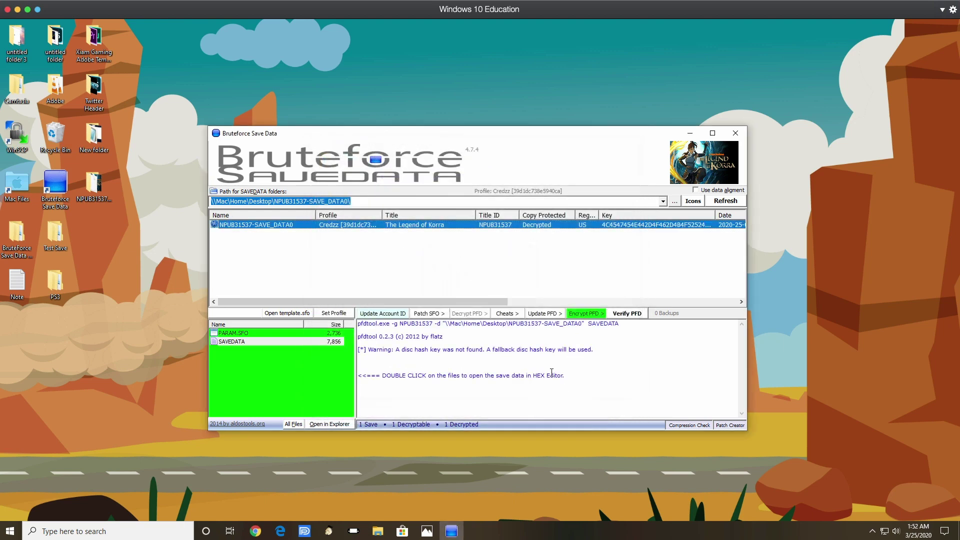
- Encrypt the decrypted files of The Legend of Korra save and verify its PFD
left_click(584, 313)
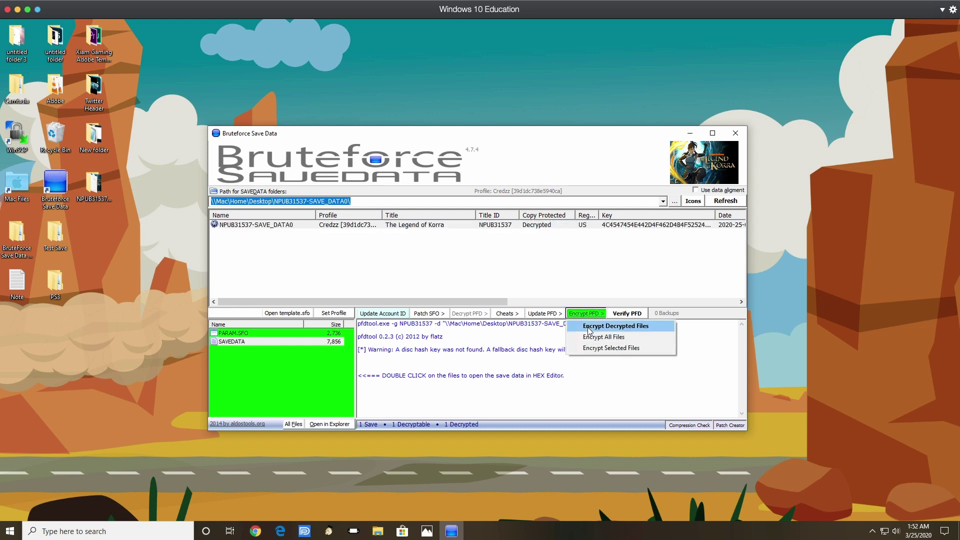
left_click(589, 331)
key("Return")
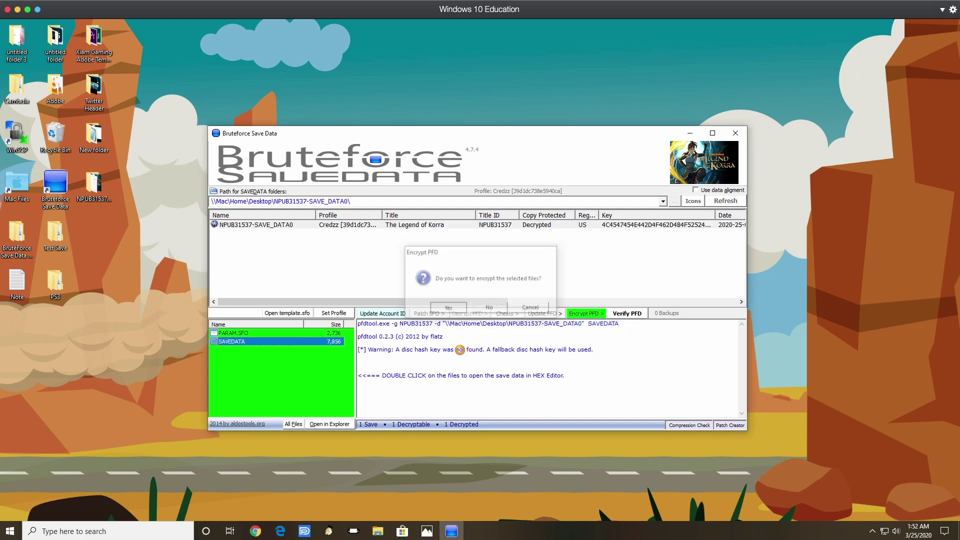
left_click(415, 226)
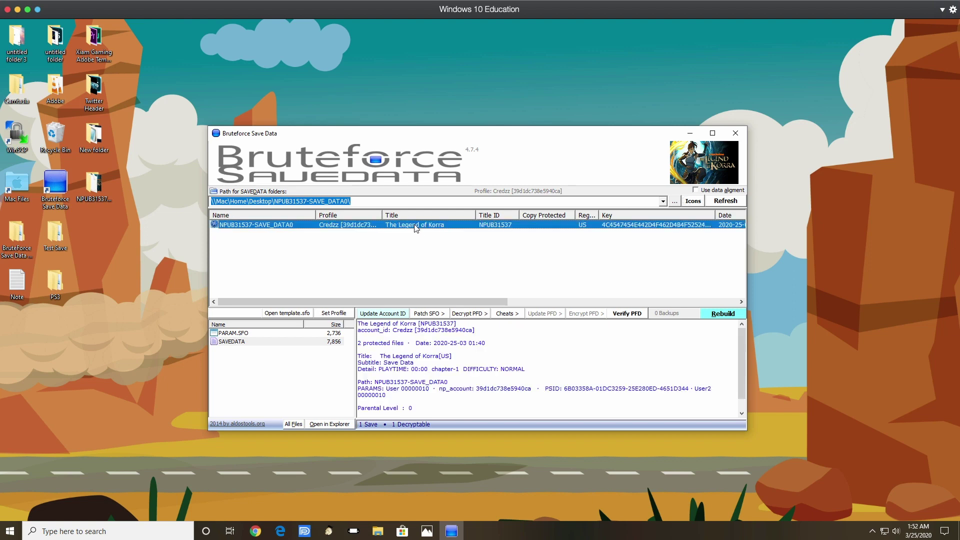
left_click(611, 315)
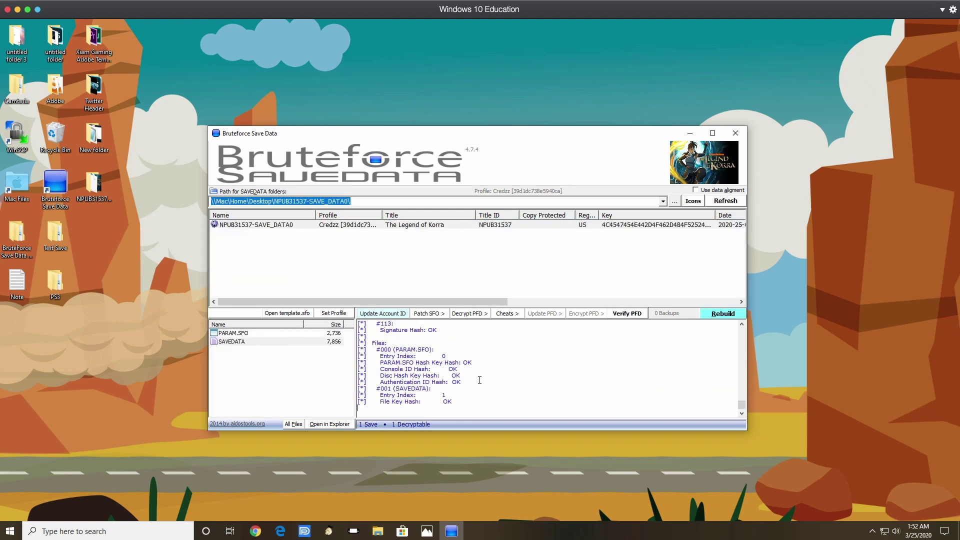
- Run a full rebuild of the encrypted save and verify its PFD again
left_click(715, 314)
left_click(719, 337)
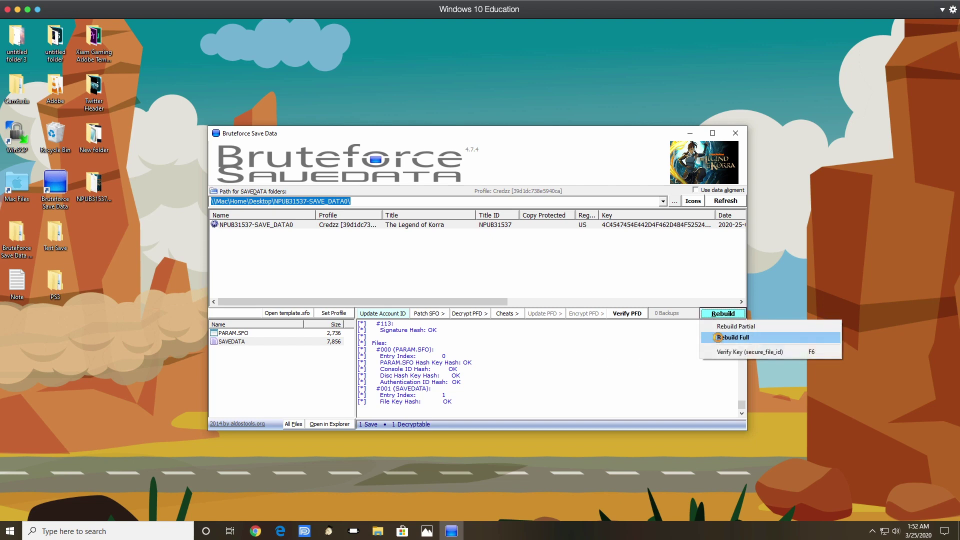
left_click(480, 314)
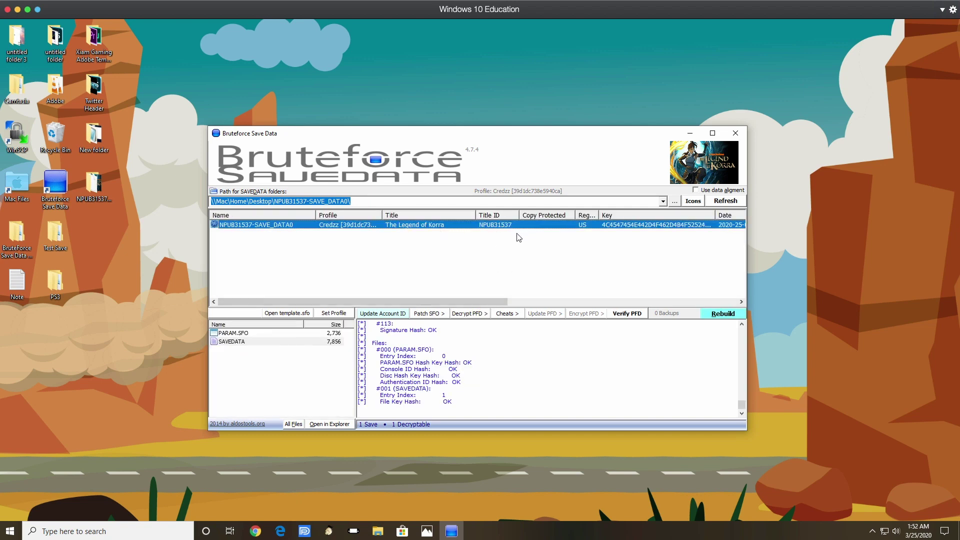
left_click(636, 314)
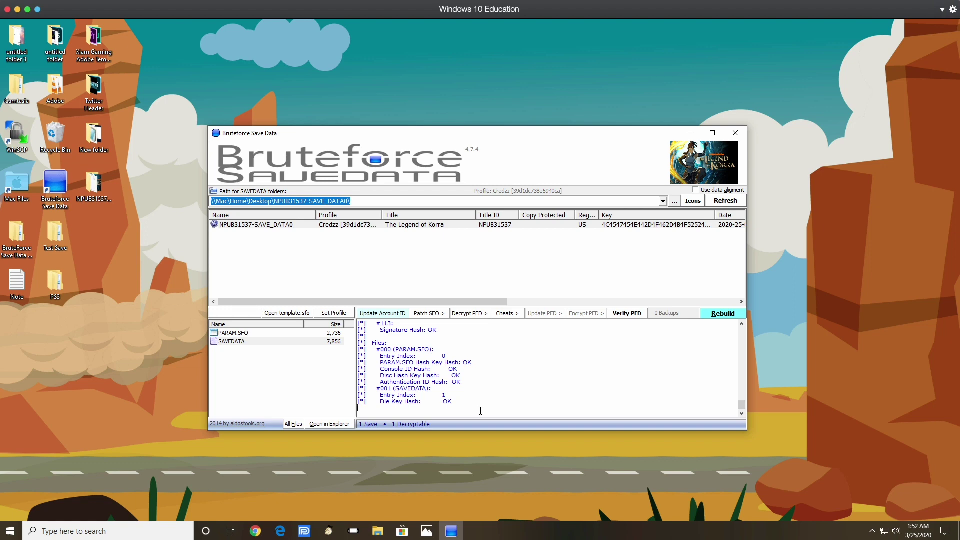
- Delete the PARAM.SFO_ORIGINAL file from the NPUB31537-SAVE_DATA0 folder on the desktop and close the folder
left_click(691, 135)
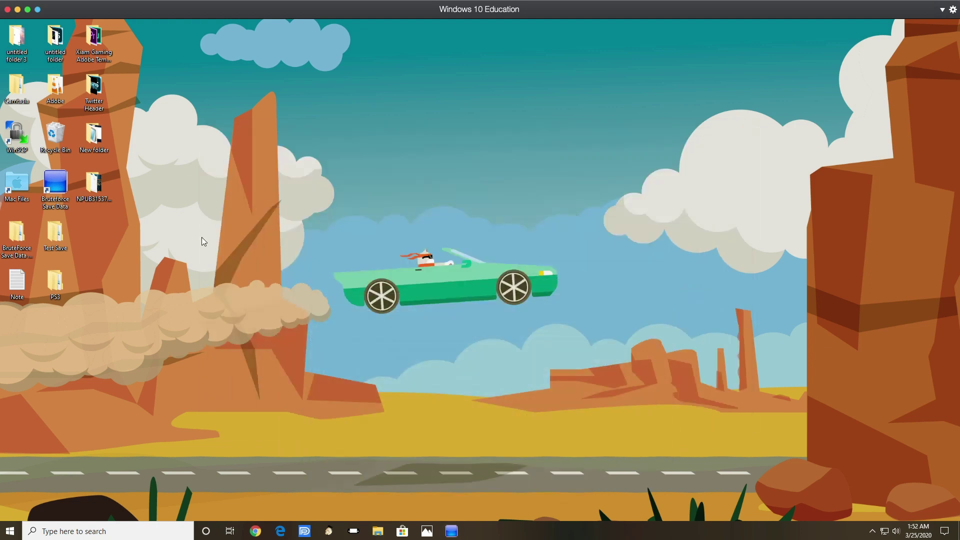
double_click(104, 187)
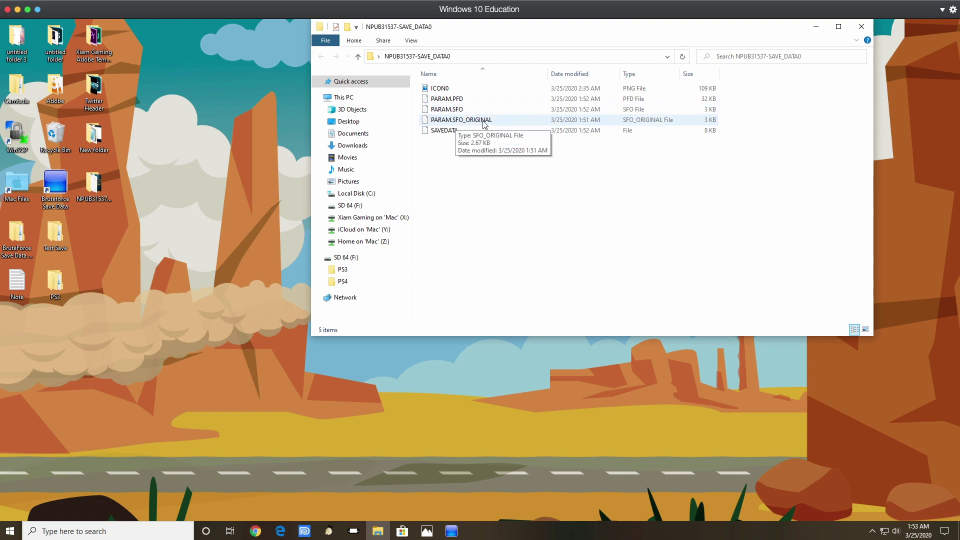
right_click(447, 120)
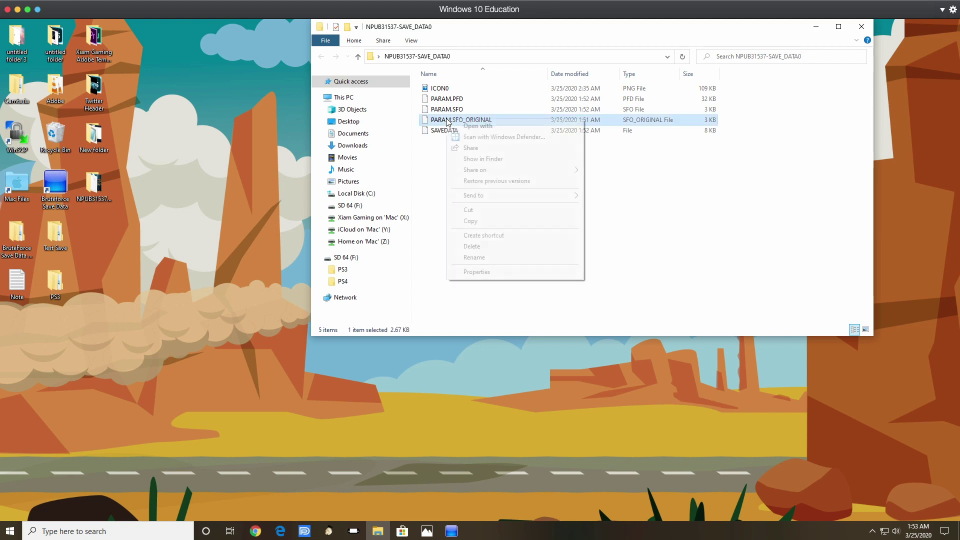
left_click(472, 247)
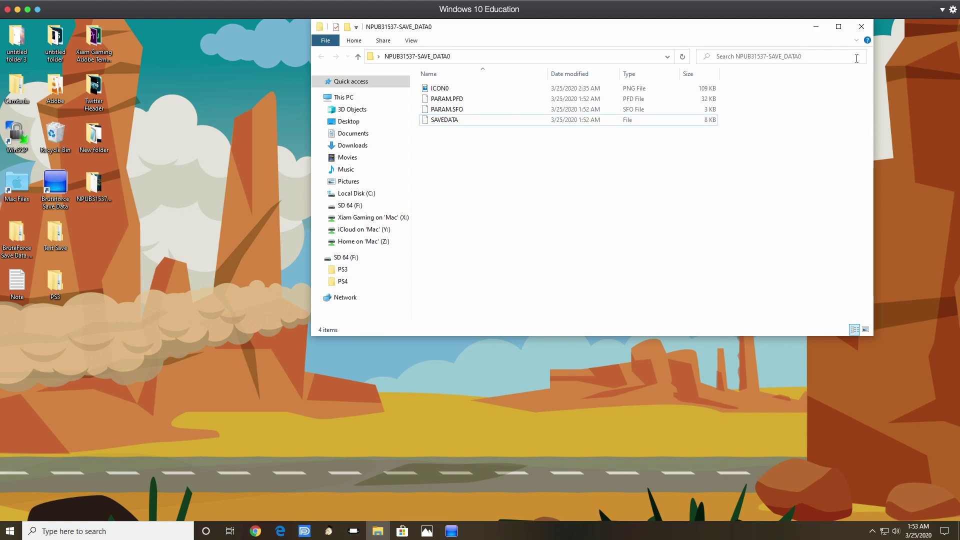
left_click(861, 26)
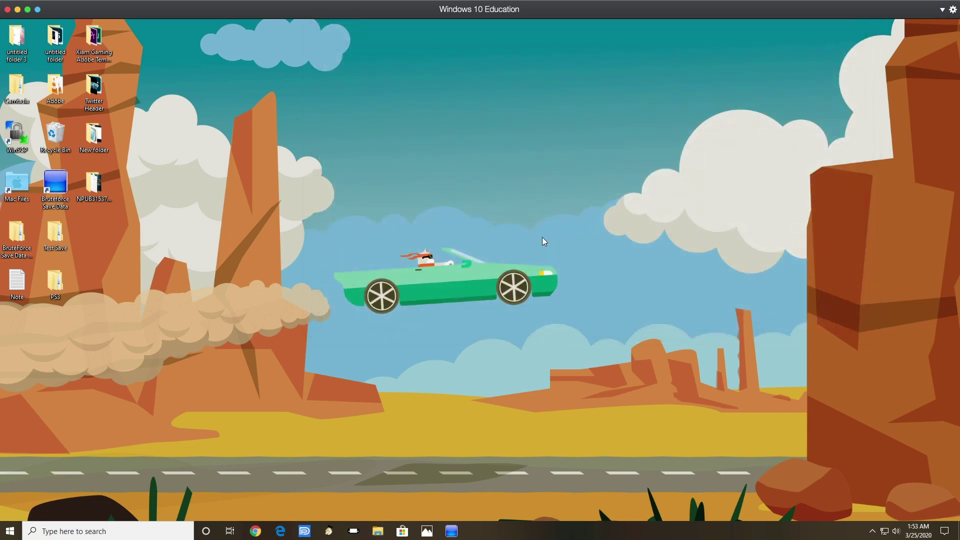
- Switch back to Bruteforce Save Data, reload the NPUB31537-SAVE_DATA0 folder from the desktop and verify the save's PFD
left_click(447, 533)
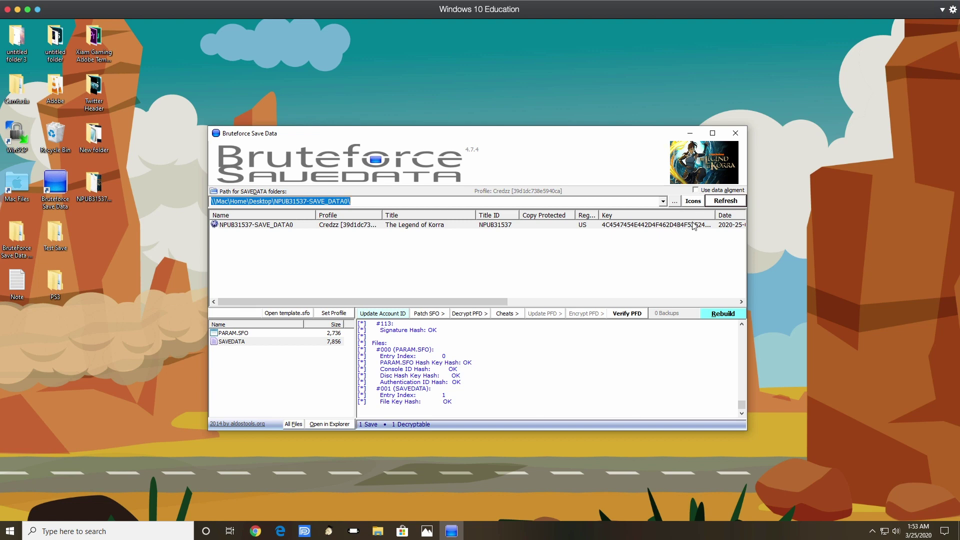
left_click(675, 201)
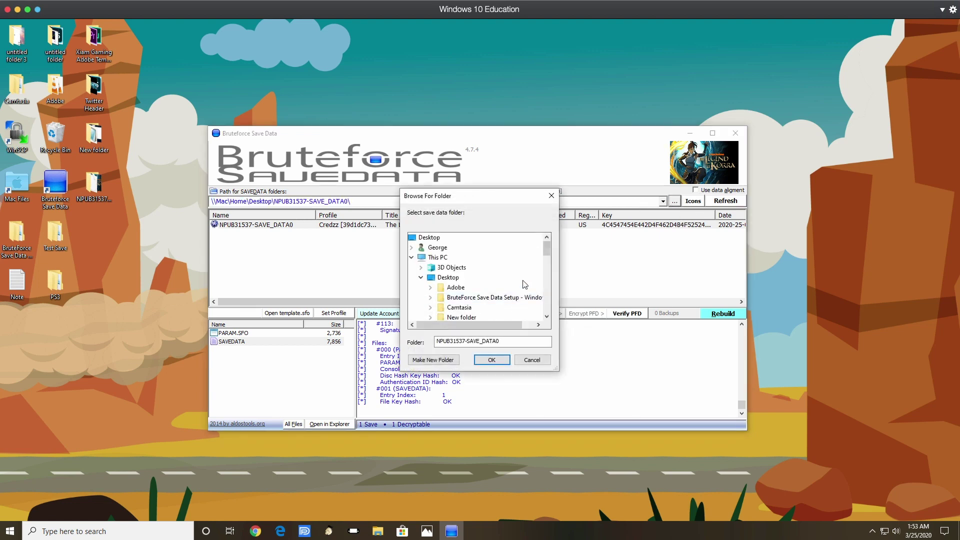
scroll(547, 250, "down", 2)
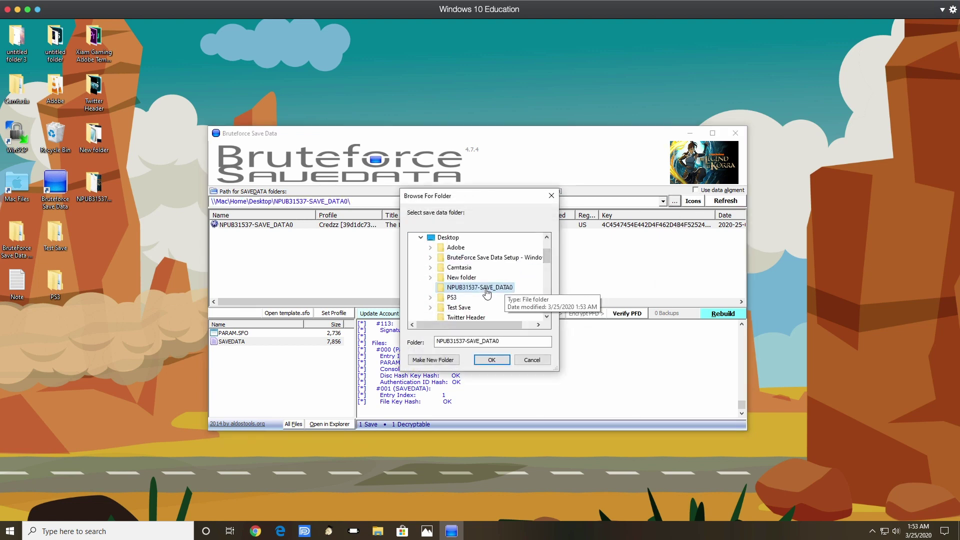
left_click(491, 360)
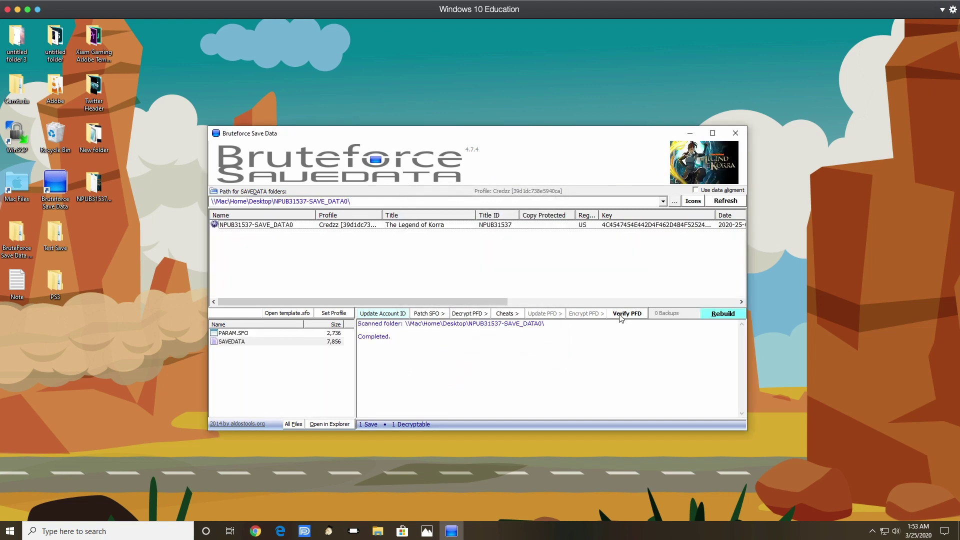
left_click(415, 230)
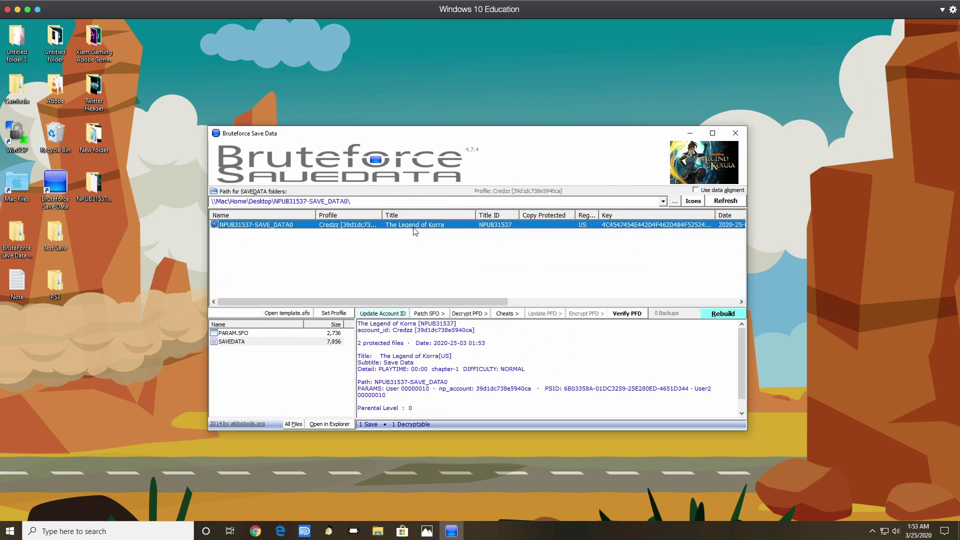
left_click(637, 314)
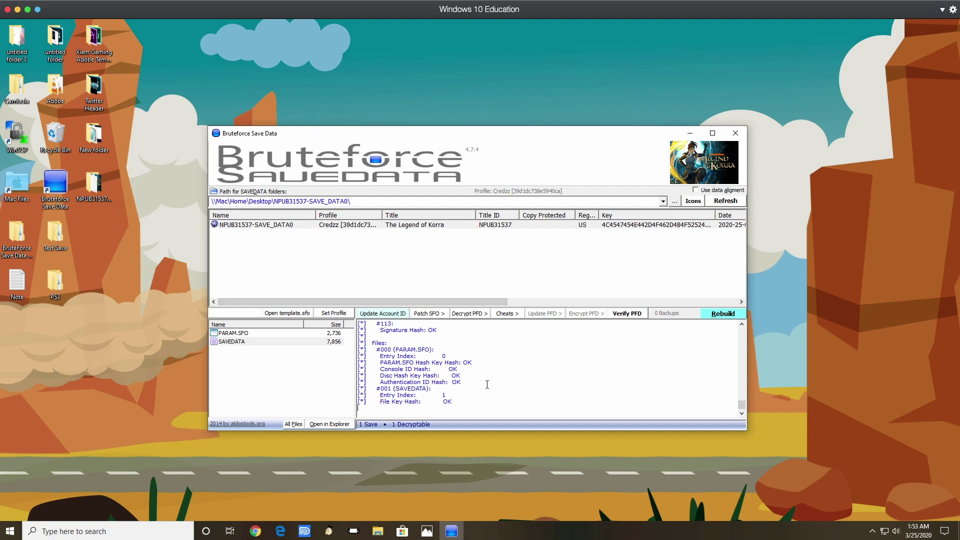
- In File Explorer, copy the NPUB31537-SAVE_DATA0 folder from the desktop into PS3\SAVEDATA on SD 64 (F:) and close the window
key("super+e")
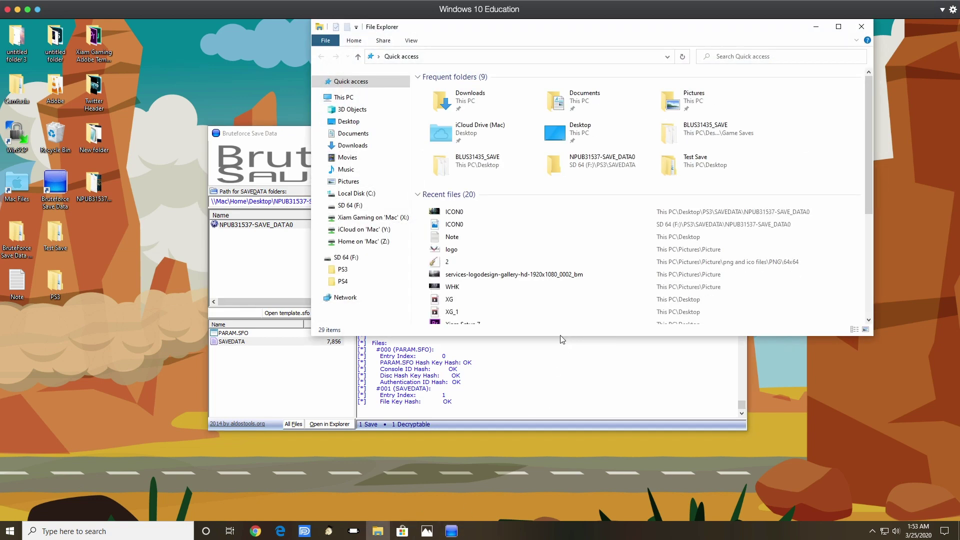
left_click(348, 257)
left_click(339, 271)
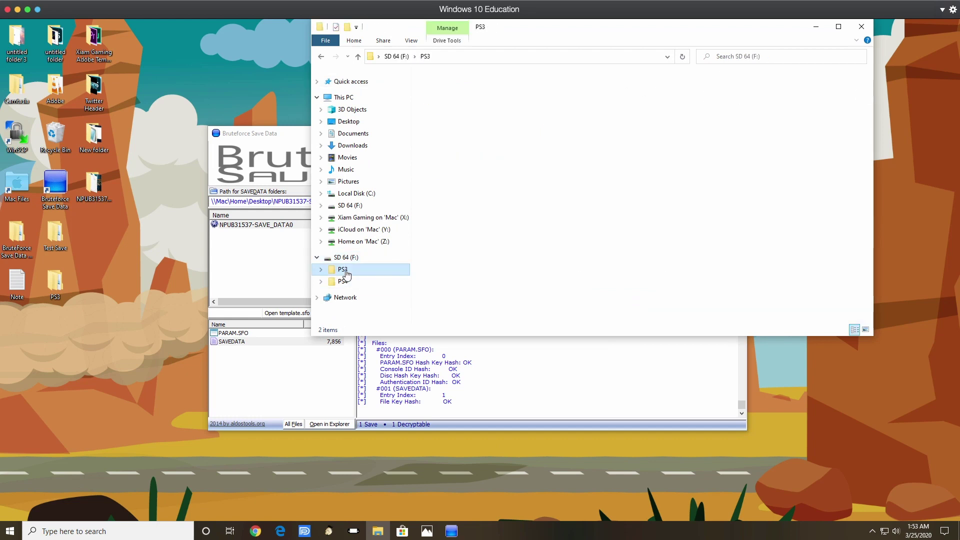
double_click(465, 91)
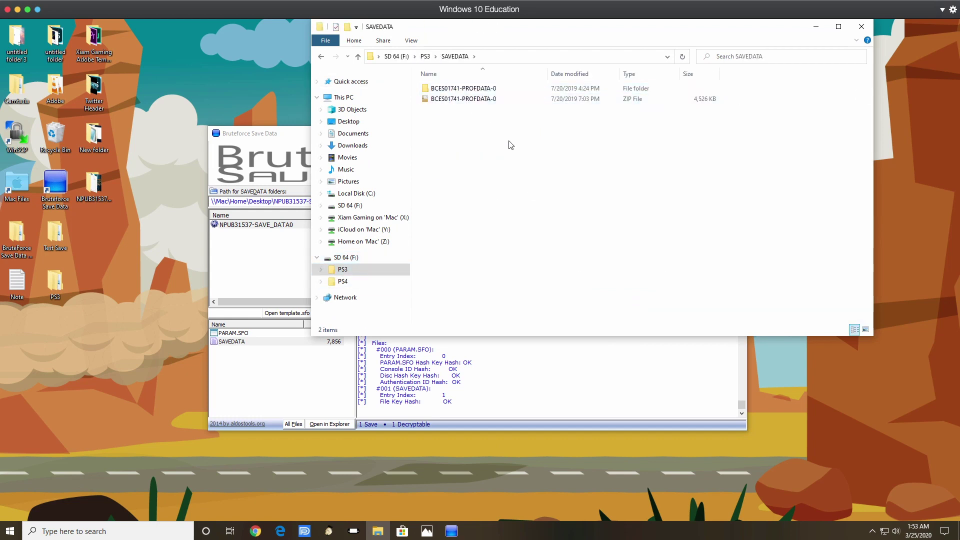
right_click(102, 182)
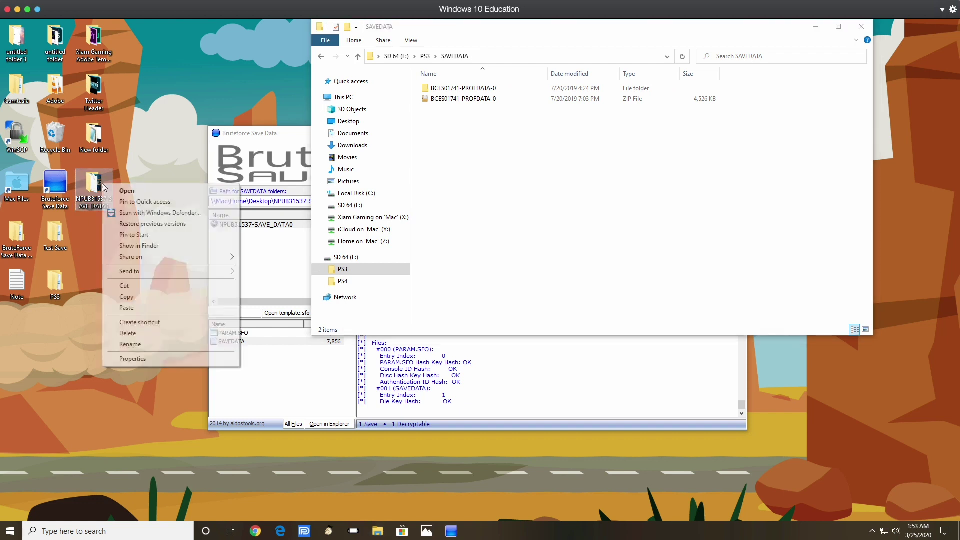
left_click(125, 297)
right_click(482, 158)
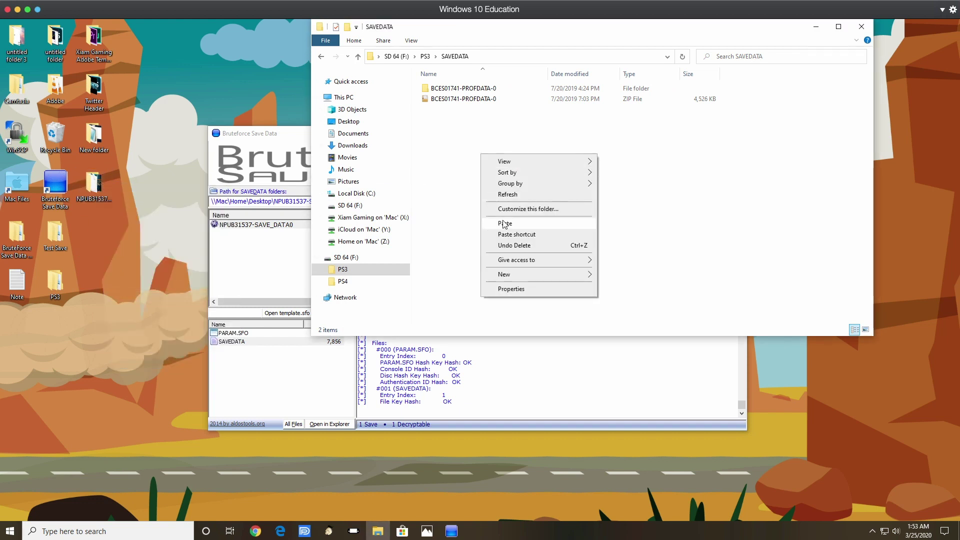
left_click(501, 222)
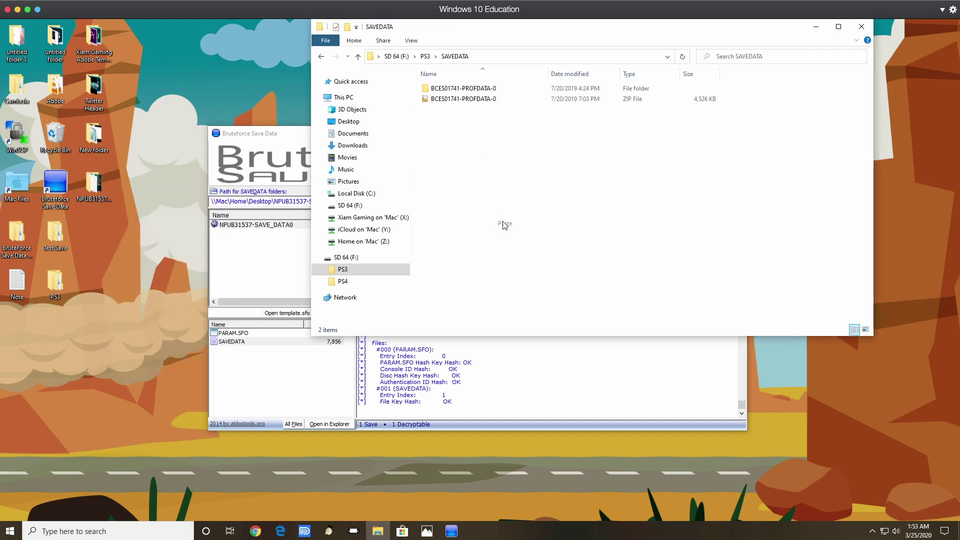
left_click(862, 27)
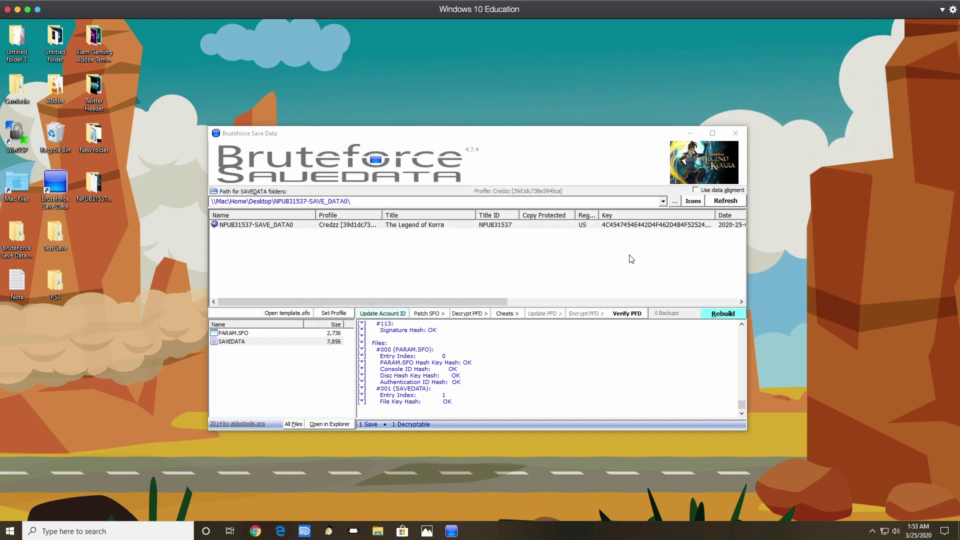